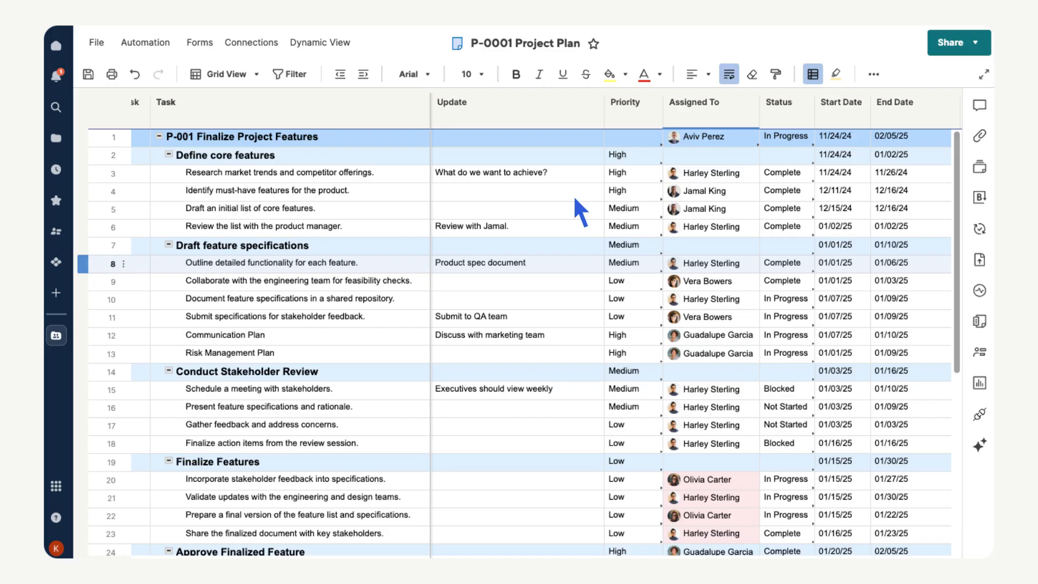
Insert a Project Info row above row 1 with Project ID, Request and Assigned to child rows.
right_click(111, 137)
click(163, 74)
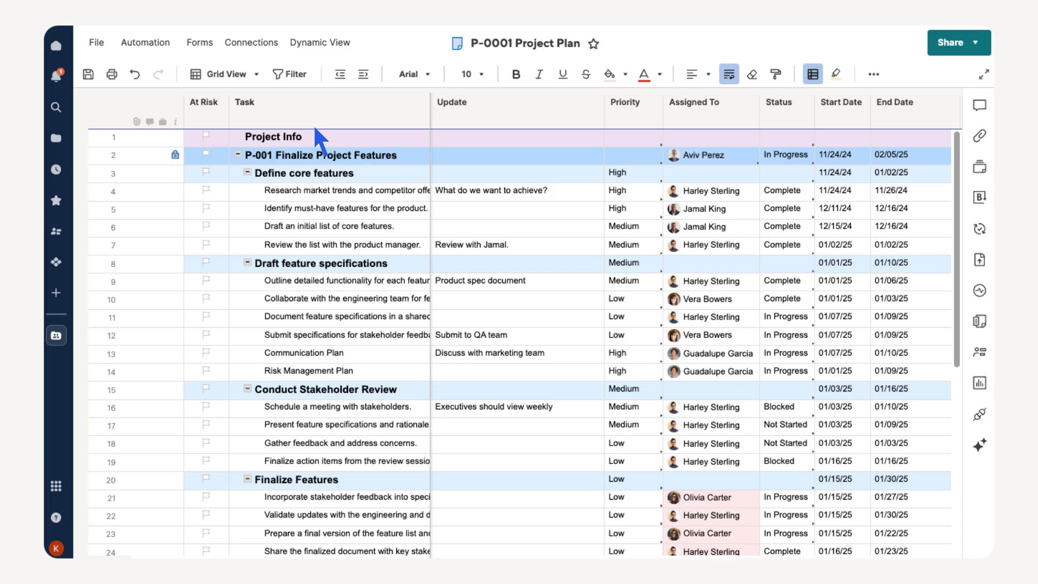
right_click(111, 137)
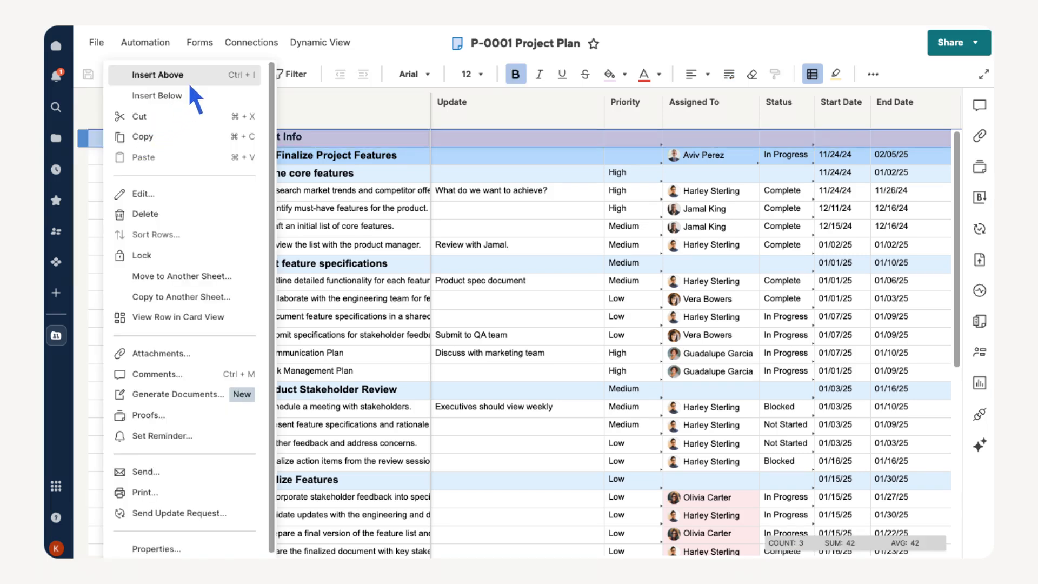
click(157, 74)
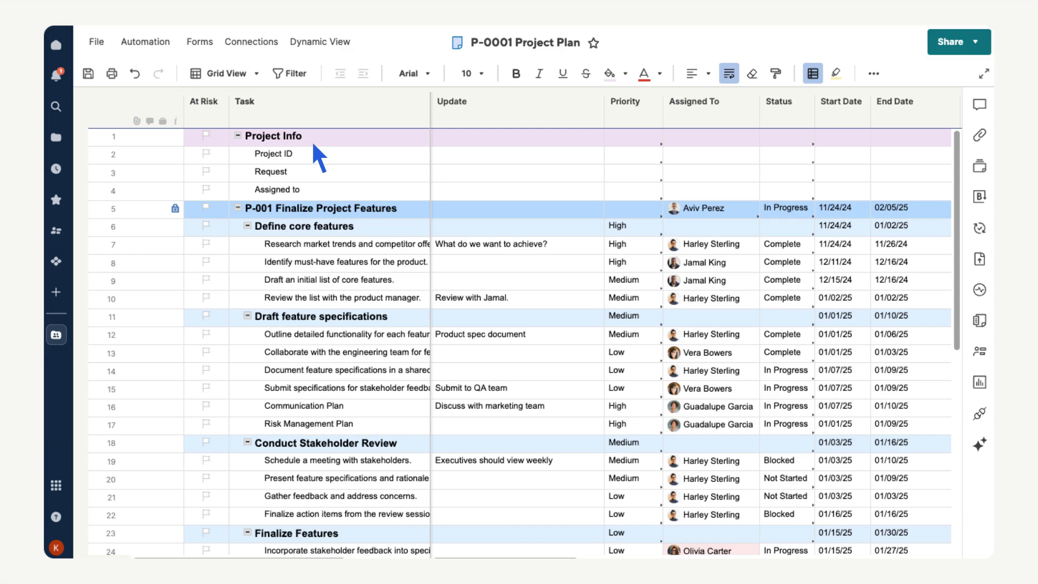
Link the Project ID value cell to the P-0001 request ID in the intake sheet.
right_click(539, 146)
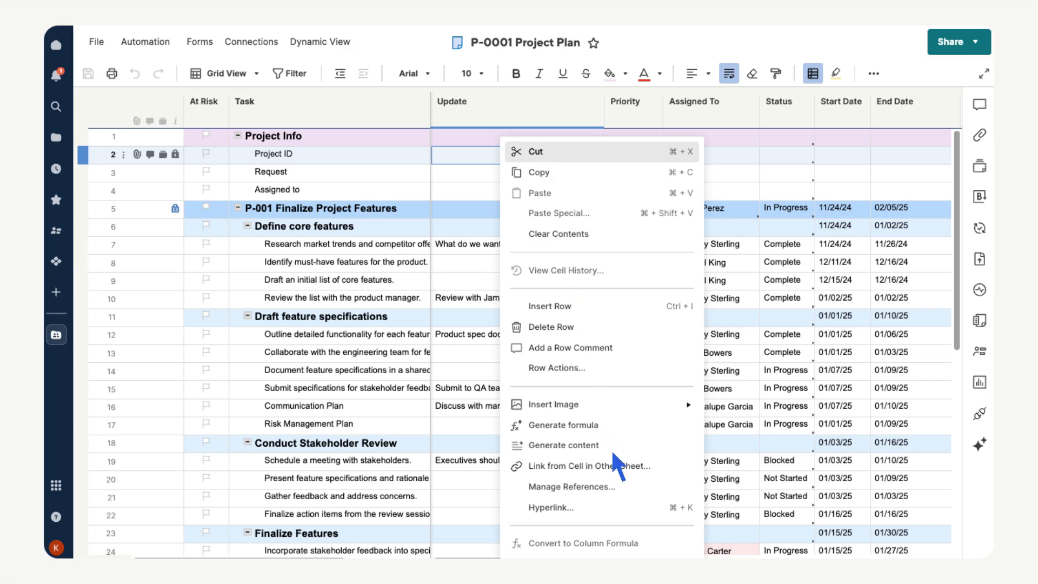
click(589, 466)
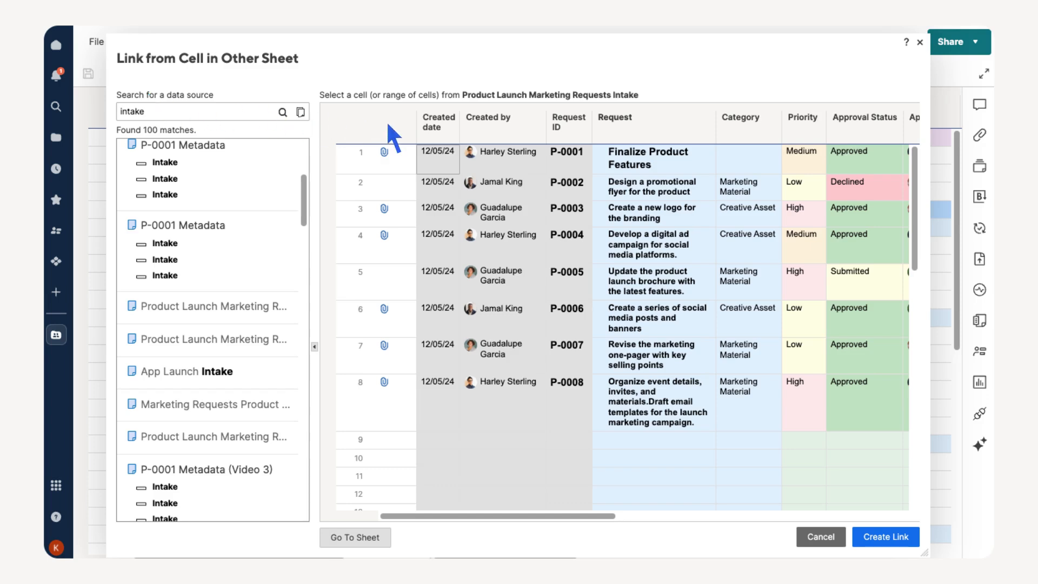
click(572, 155)
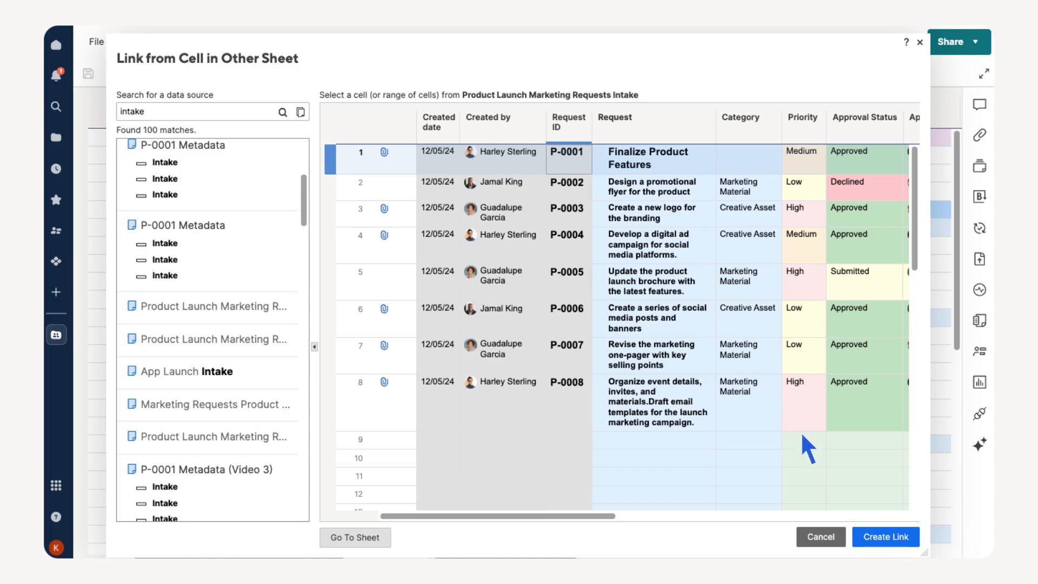
click(886, 537)
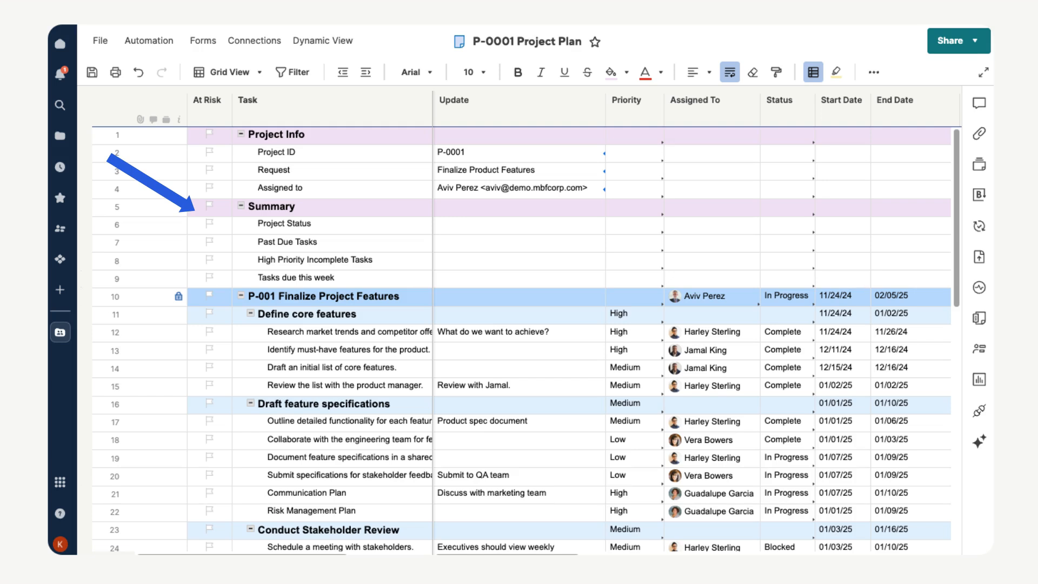
Enter a formula in Project Status referencing the top project row's Status, In Progress.
click(465, 226)
text(=)
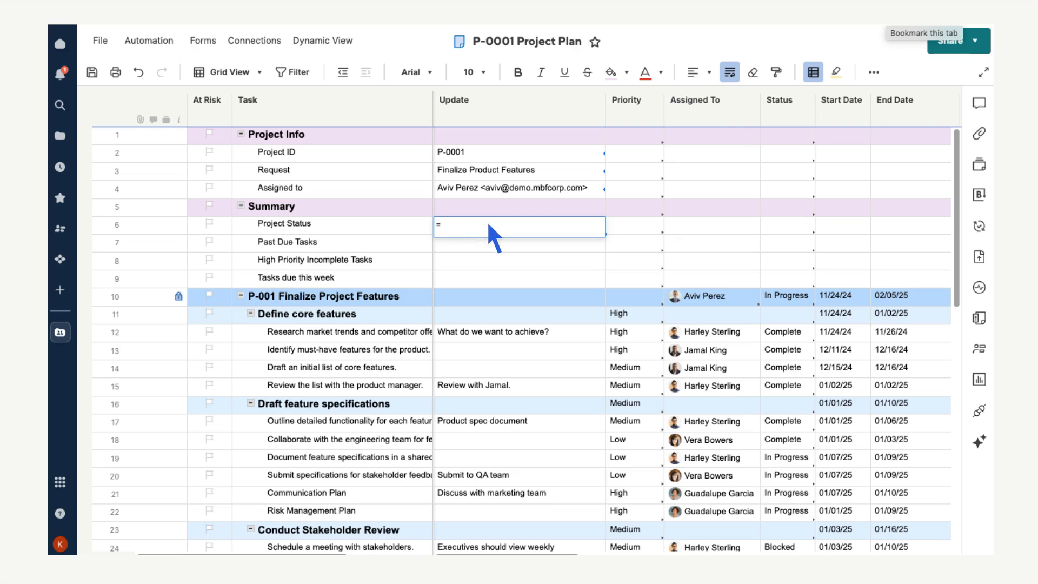
click(787, 296)
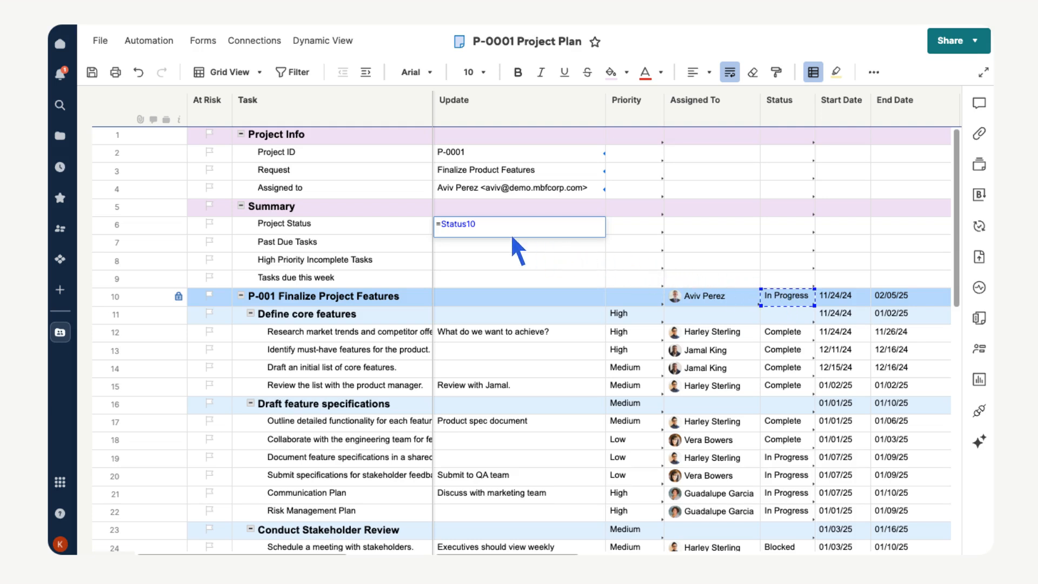
Commit Project Status and enter a COUNTIFS for Past Due Tasks on End Date before today and Status not Complete.
key(Return)
text(=)
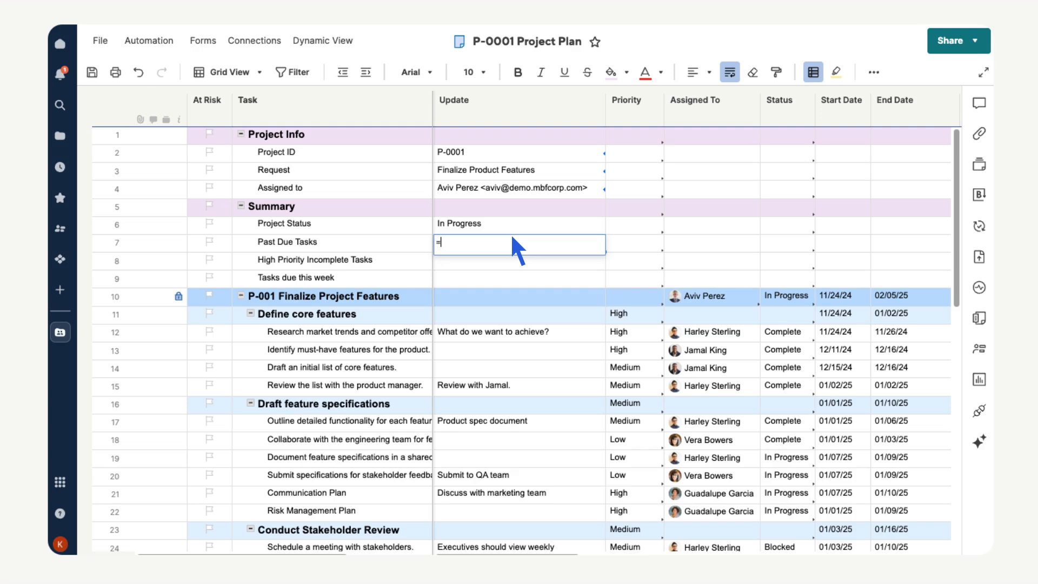
text(COUNTIFS()
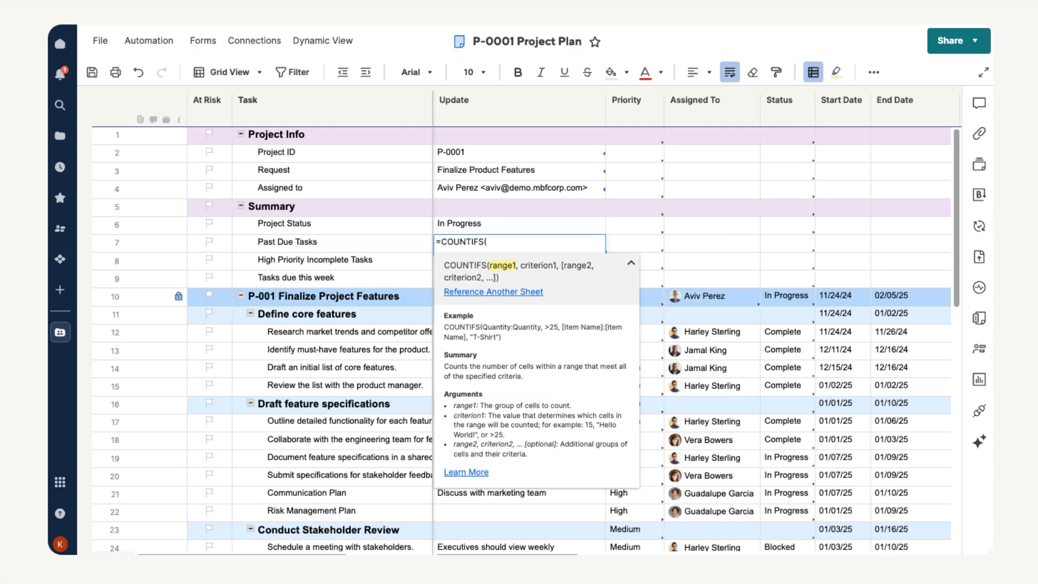
text([End Date]:[End Date],)
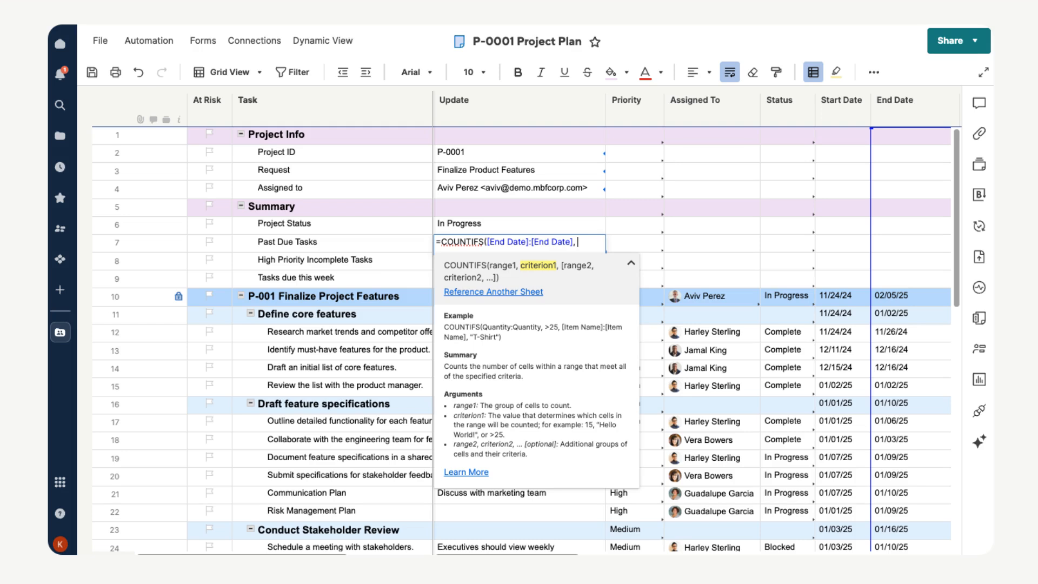
text(<TODAY())
click(780, 100)
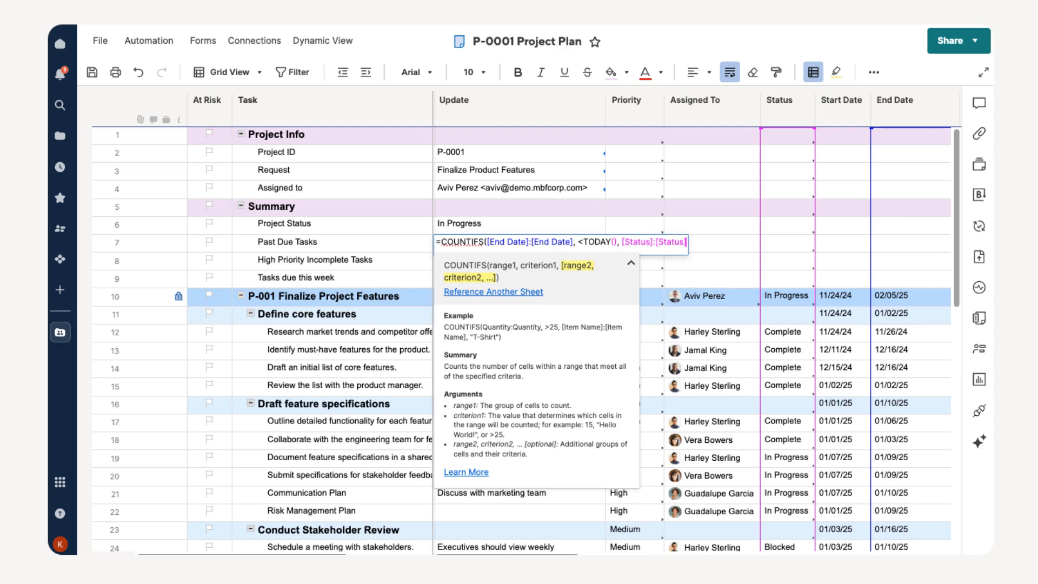
text(, <> "Complete")
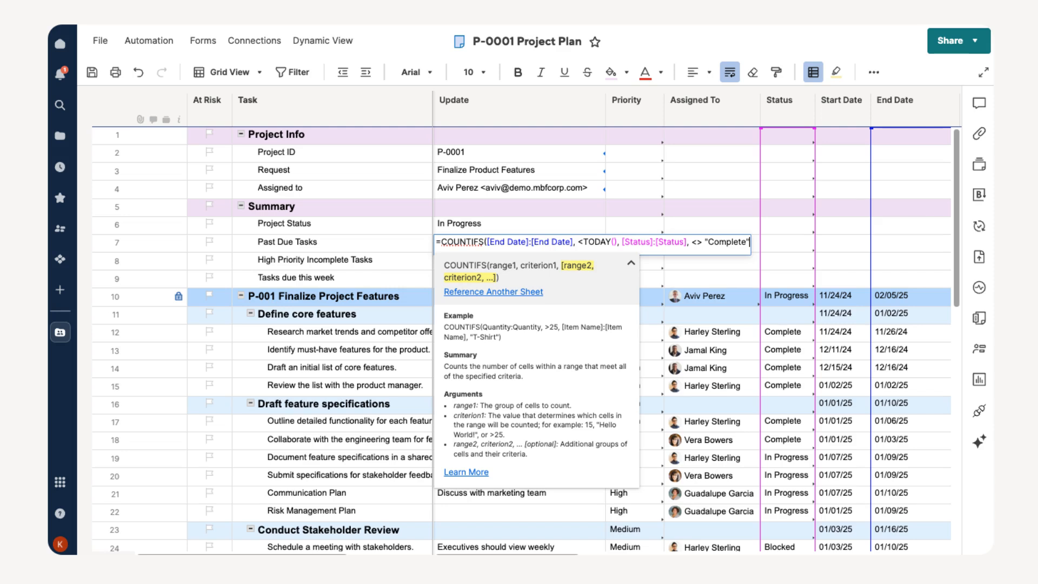
key(Return)
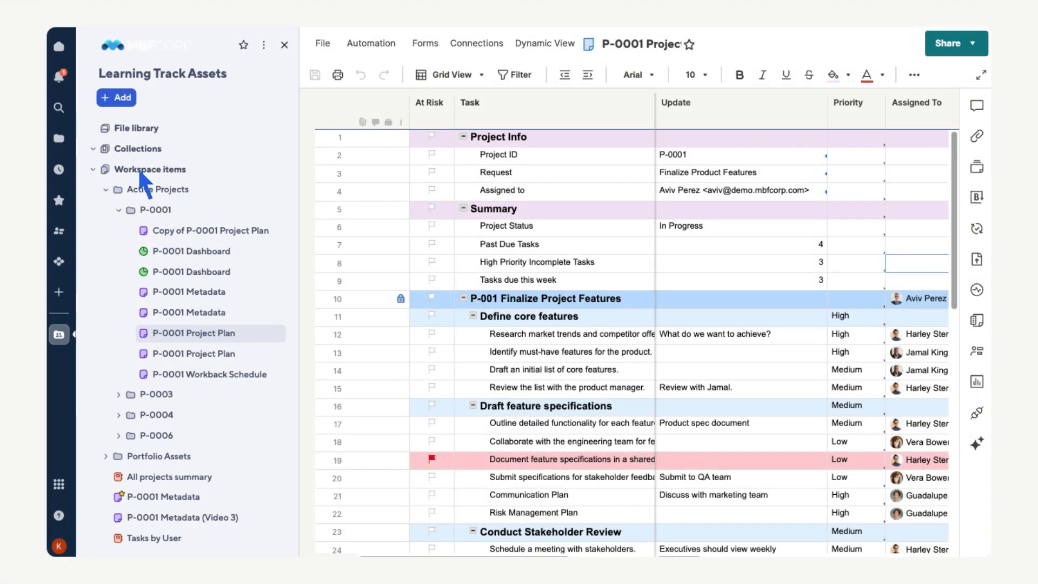
Create a new row report scoped to sheets with P-0001 Project Plan as its data source.
click(116, 97)
mouse_move(139, 170)
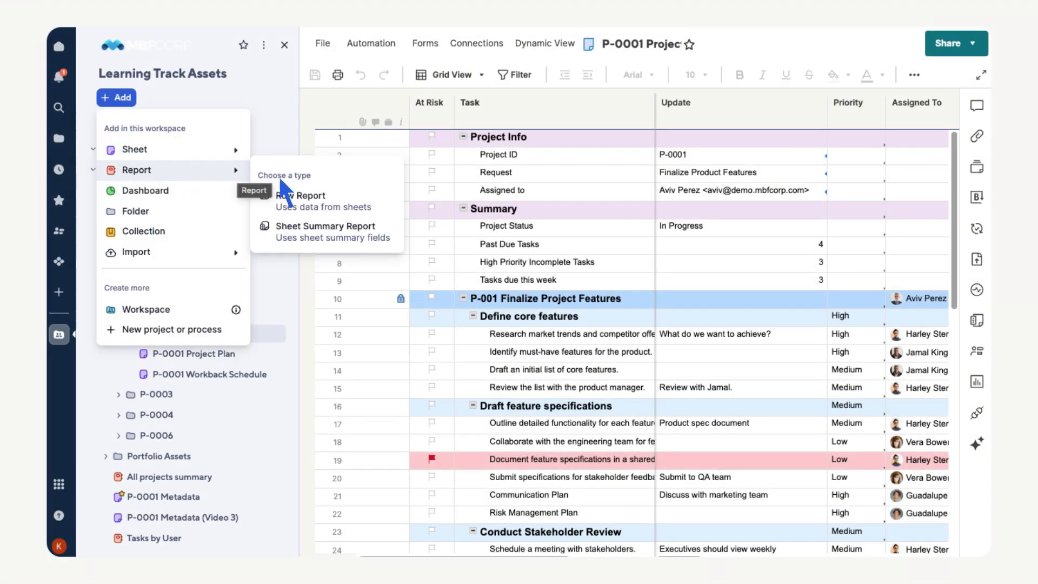
click(301, 196)
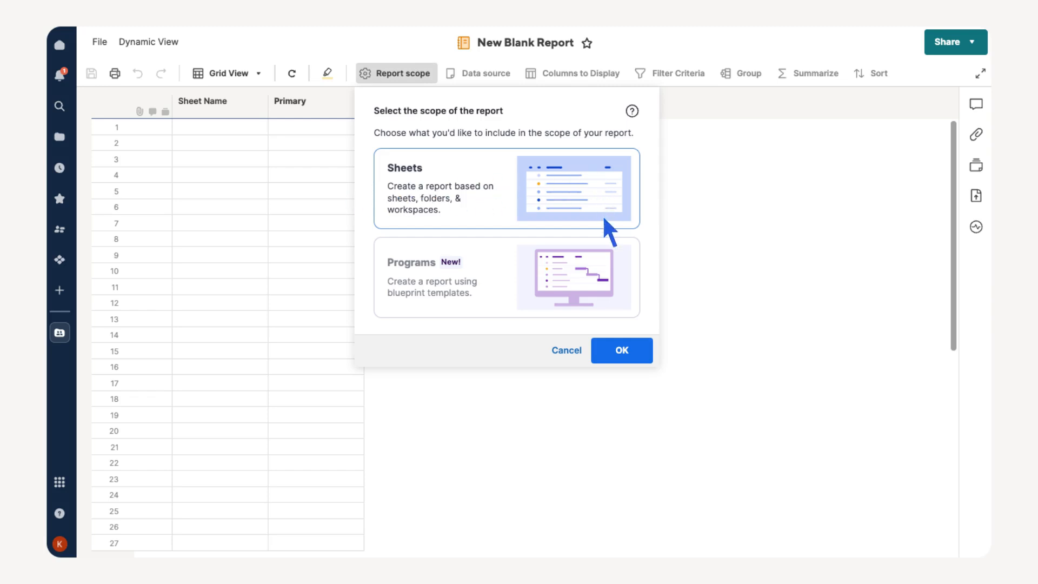
click(622, 350)
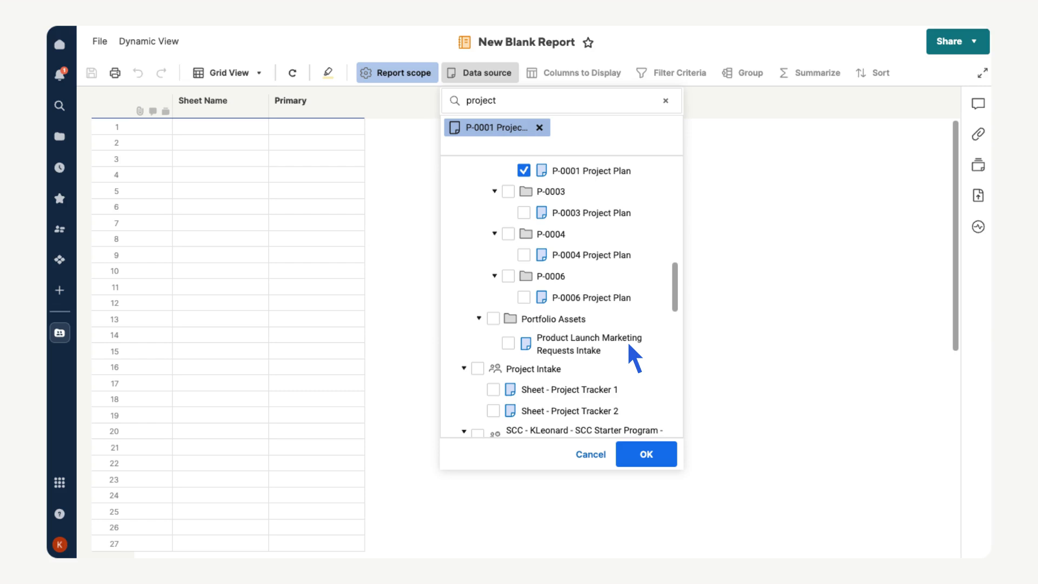
click(647, 454)
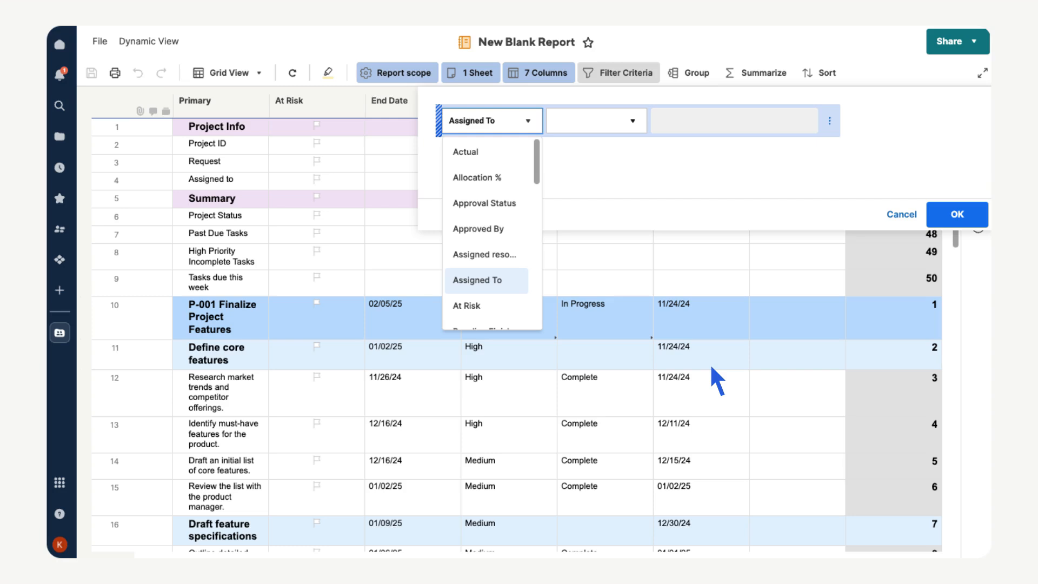
Filter the report on Assigned To 'has all of' Current User.
click(531, 280)
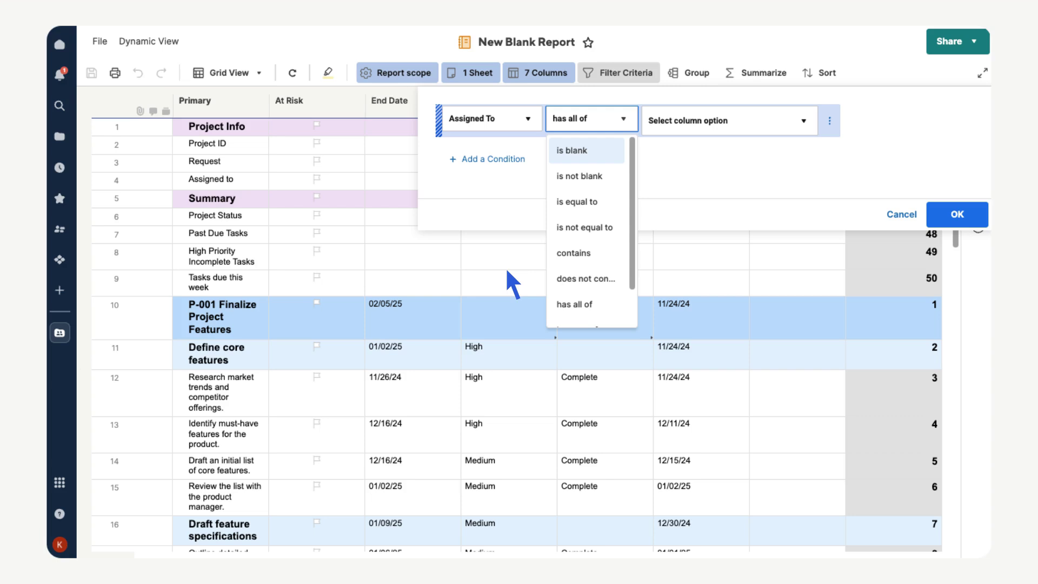
click(581, 306)
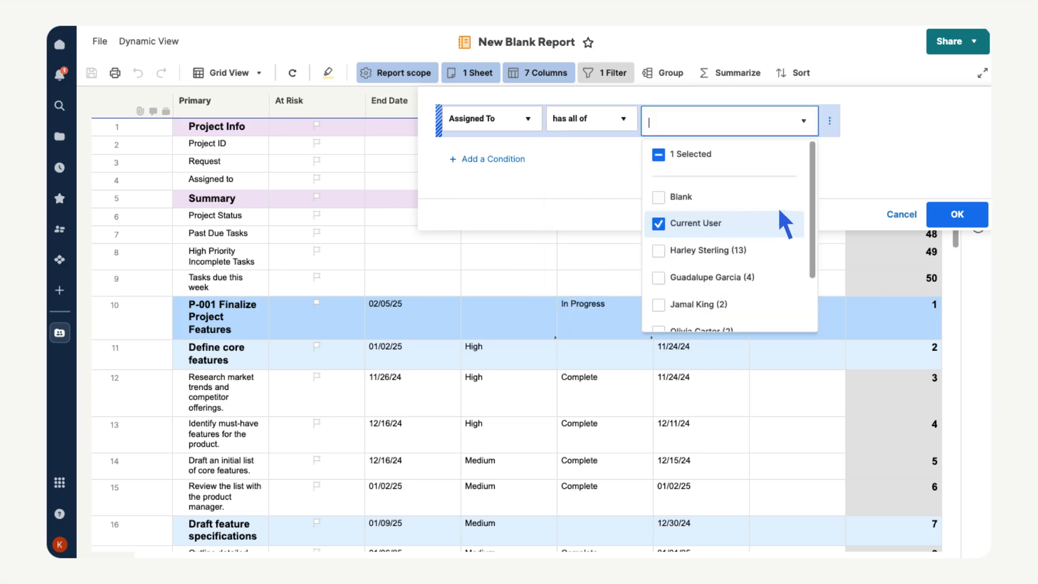
click(957, 214)
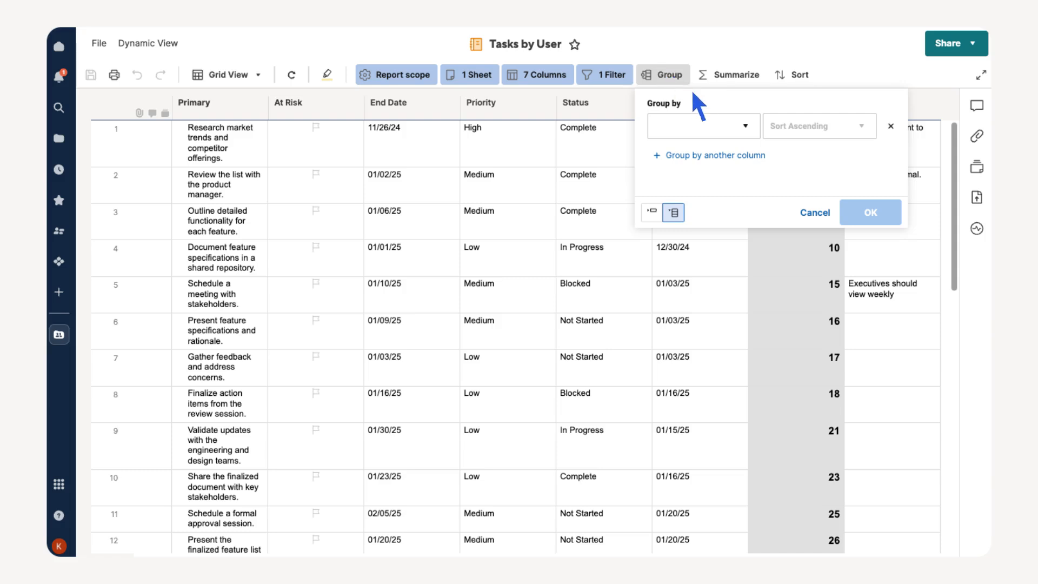
Group the report rows by Status, sorted ascending.
click(733, 126)
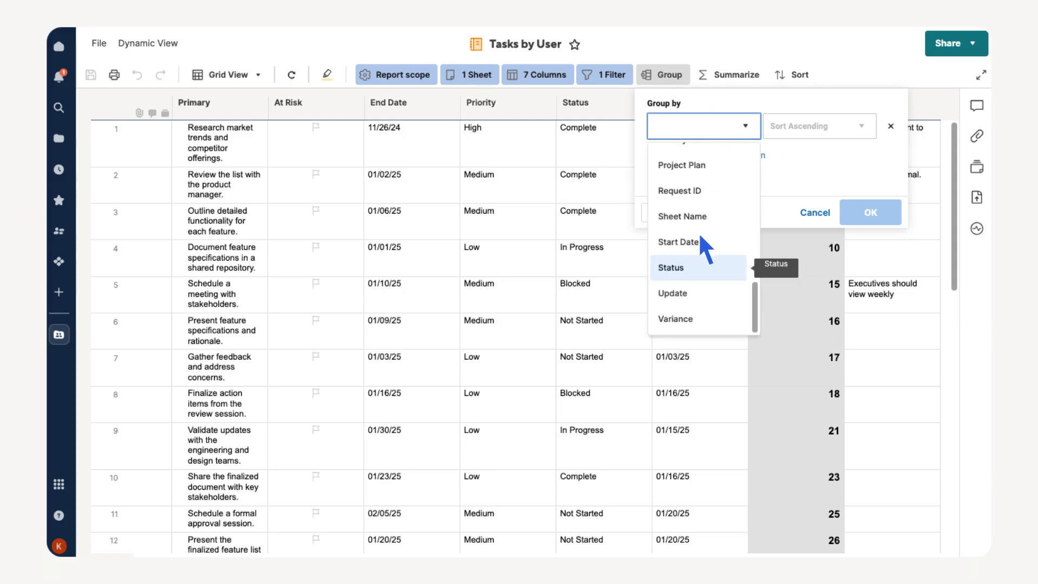
click(699, 263)
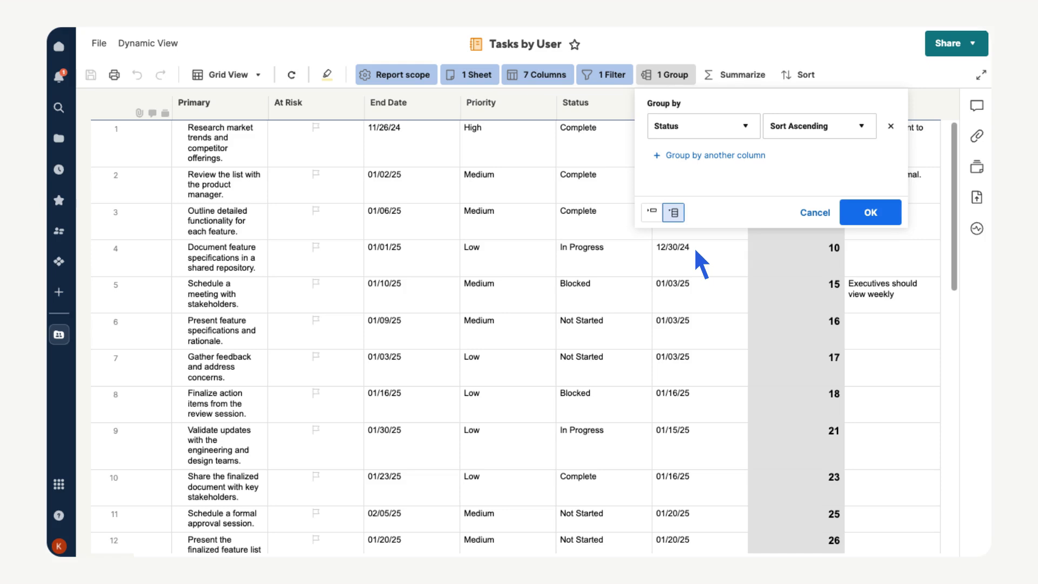
click(870, 211)
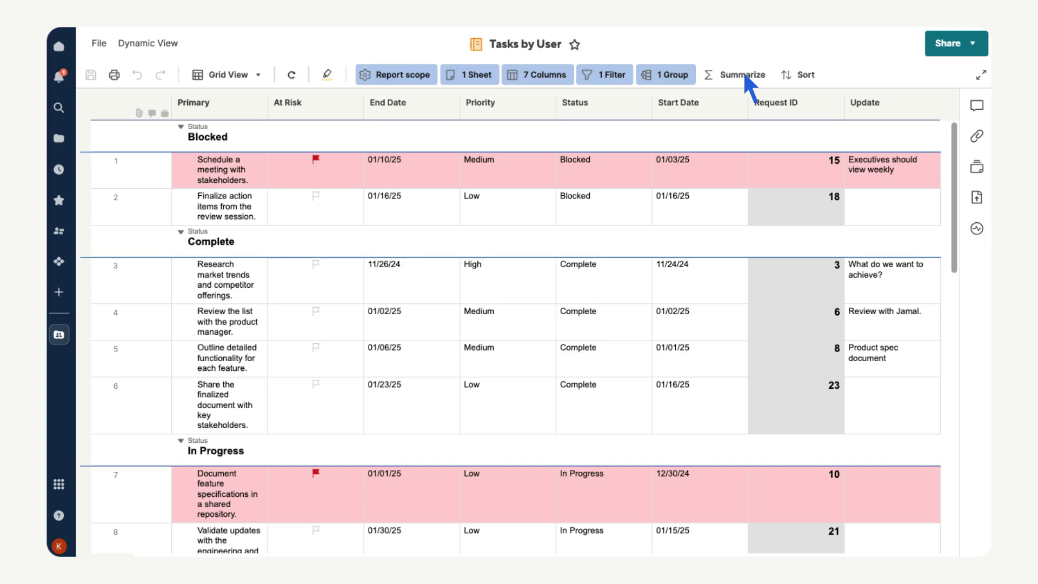
Summarize the Status column with Count for each group and in total.
click(745, 78)
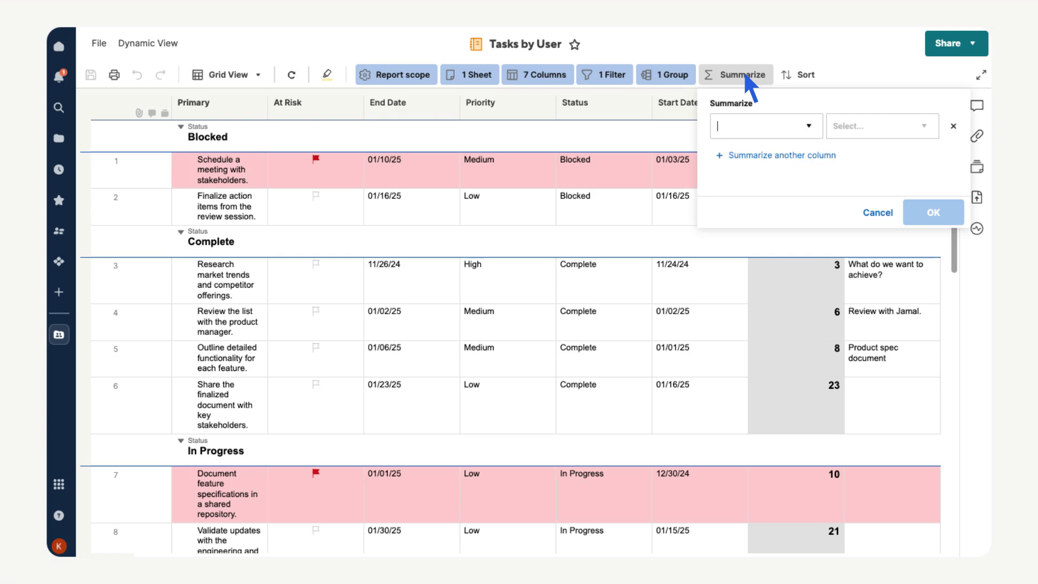
click(795, 124)
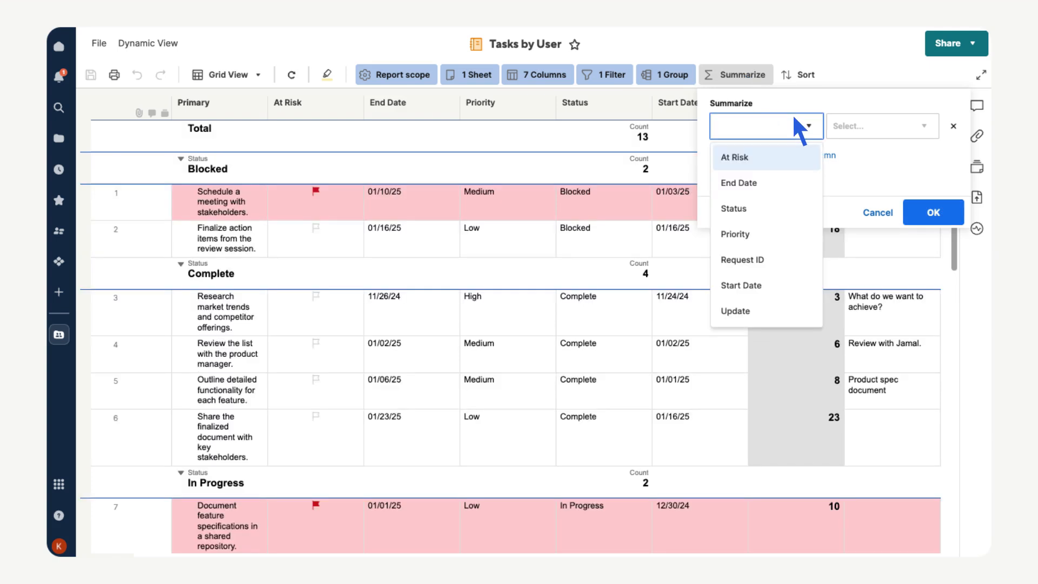
click(734, 208)
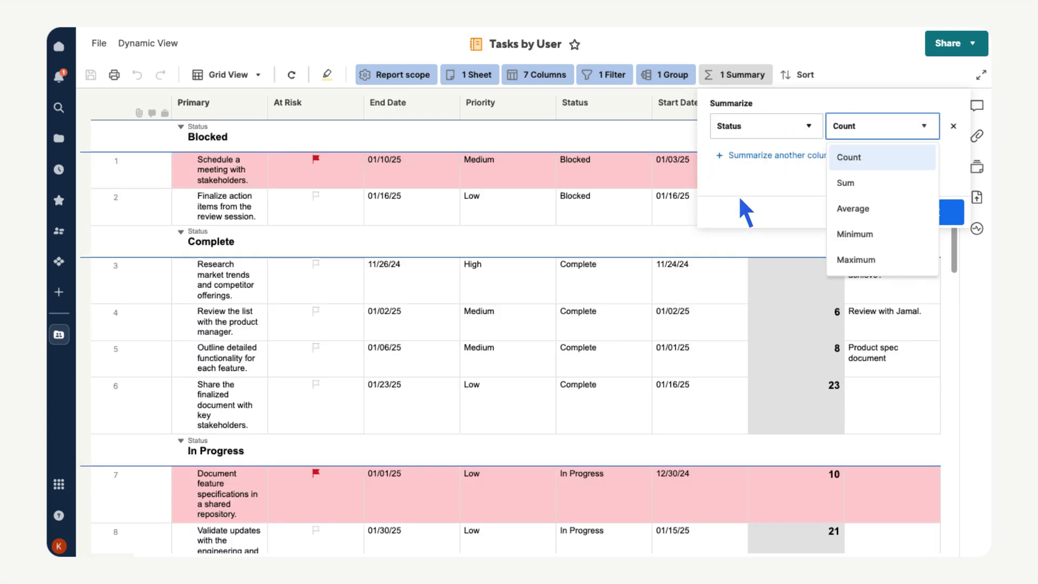
click(851, 157)
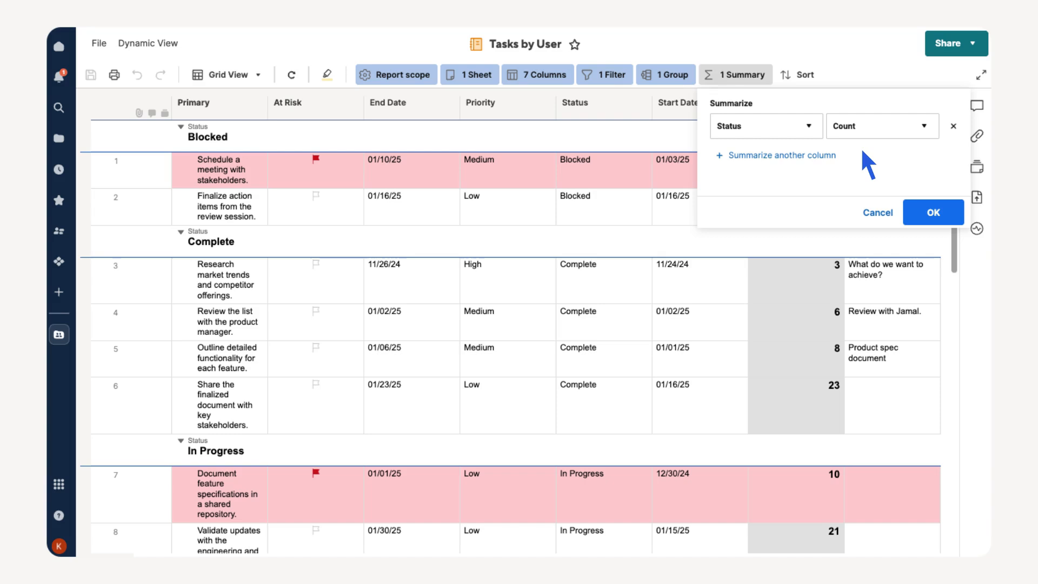
click(933, 212)
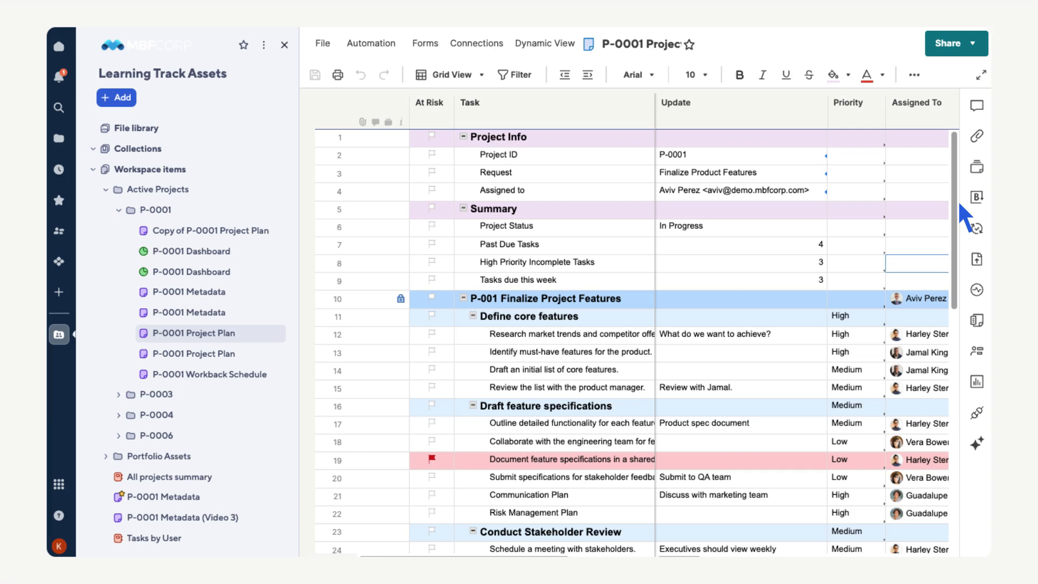
Create a sheet summary report of the four Project Plan sheets displaying Start Date, End Date and Status.
click(122, 98)
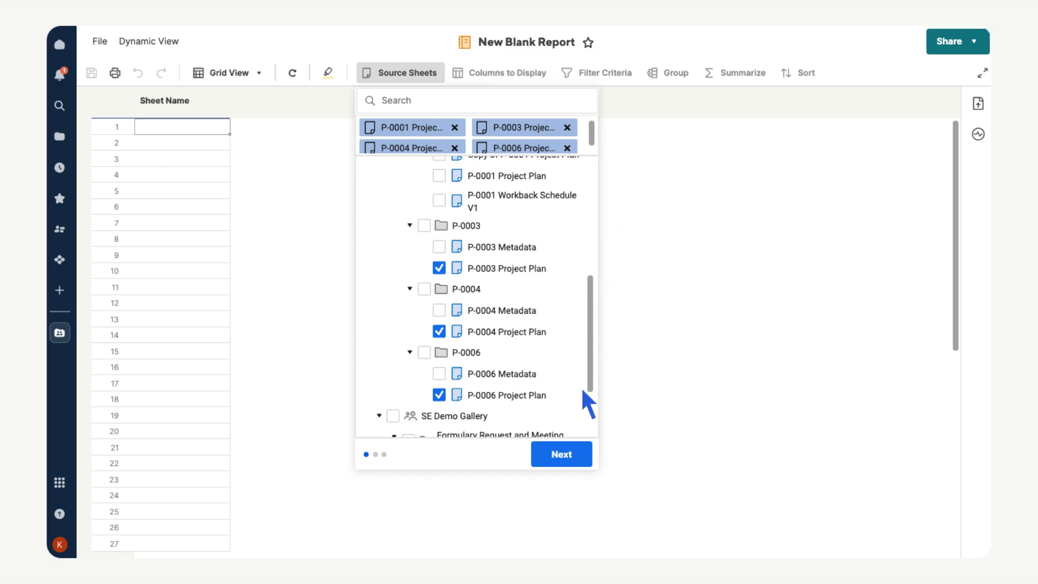
click(561, 453)
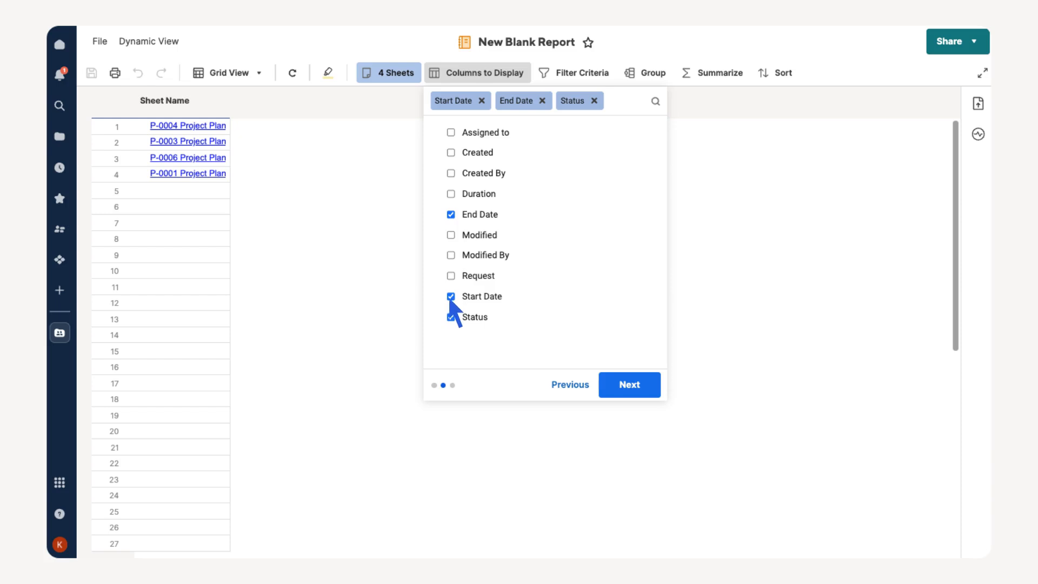
click(451, 215)
click(617, 381)
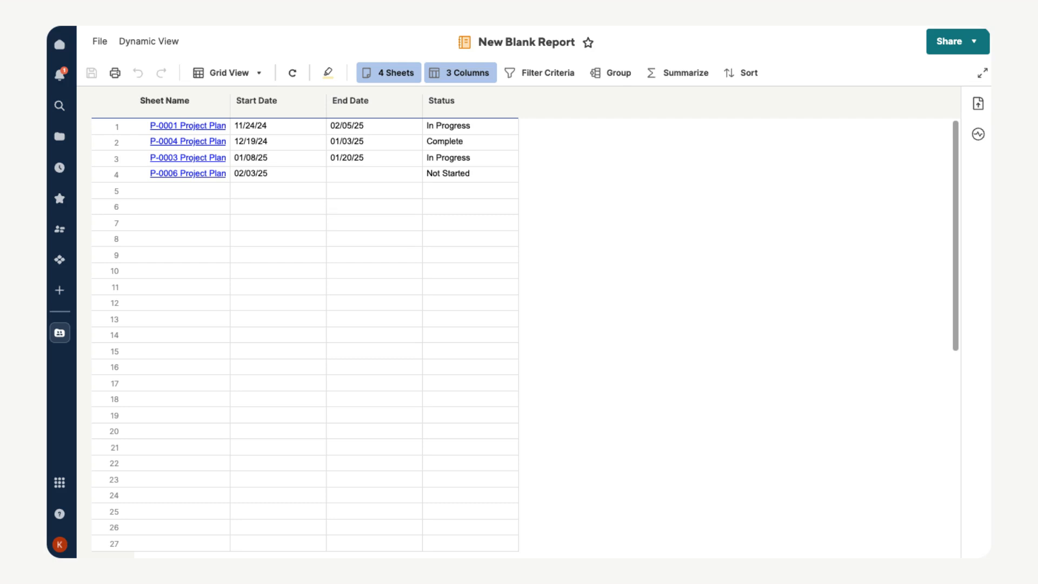